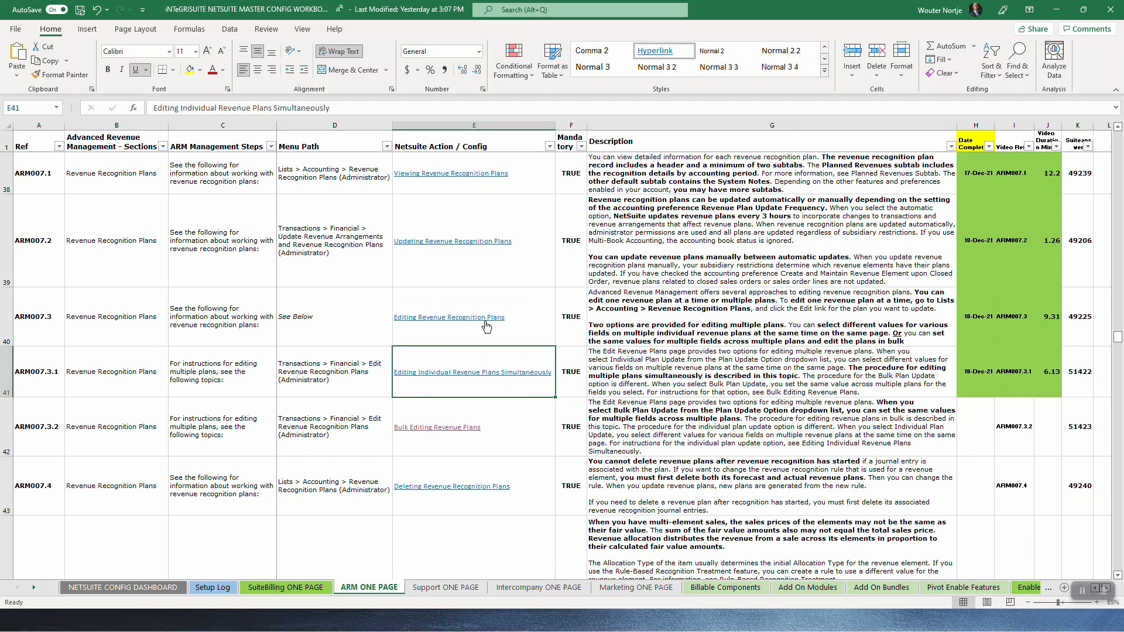
Step: Review the description for entry ARM007.3.2 in the workbook and switch to the Bulk Editing Revenue Plans article in SuiteAnswers
key("Down")
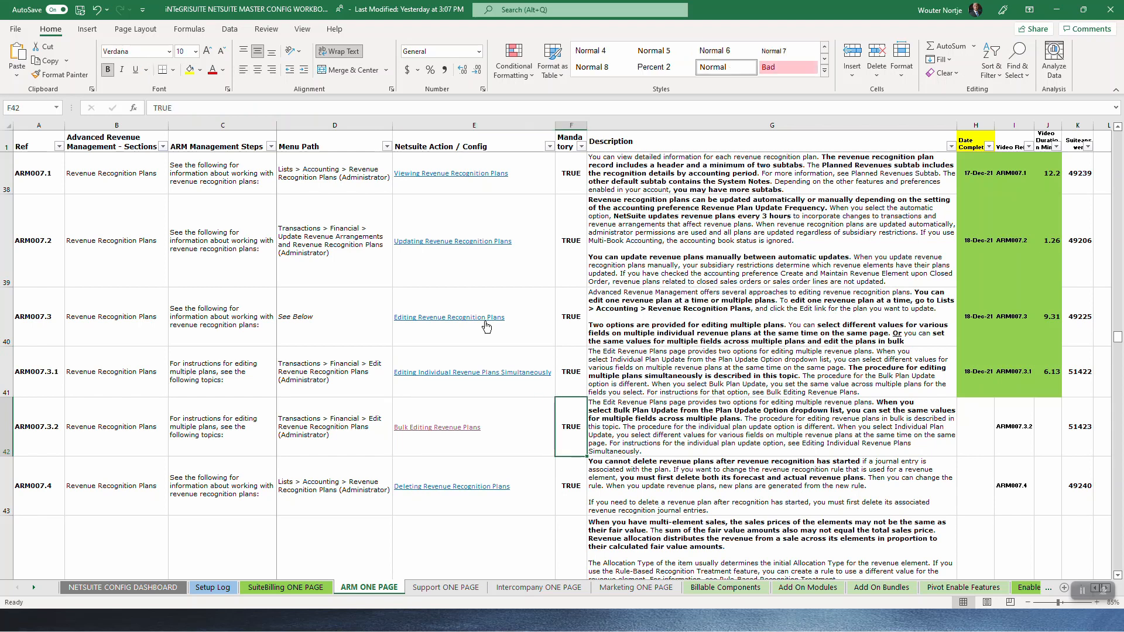
key("Right")
key("Right")
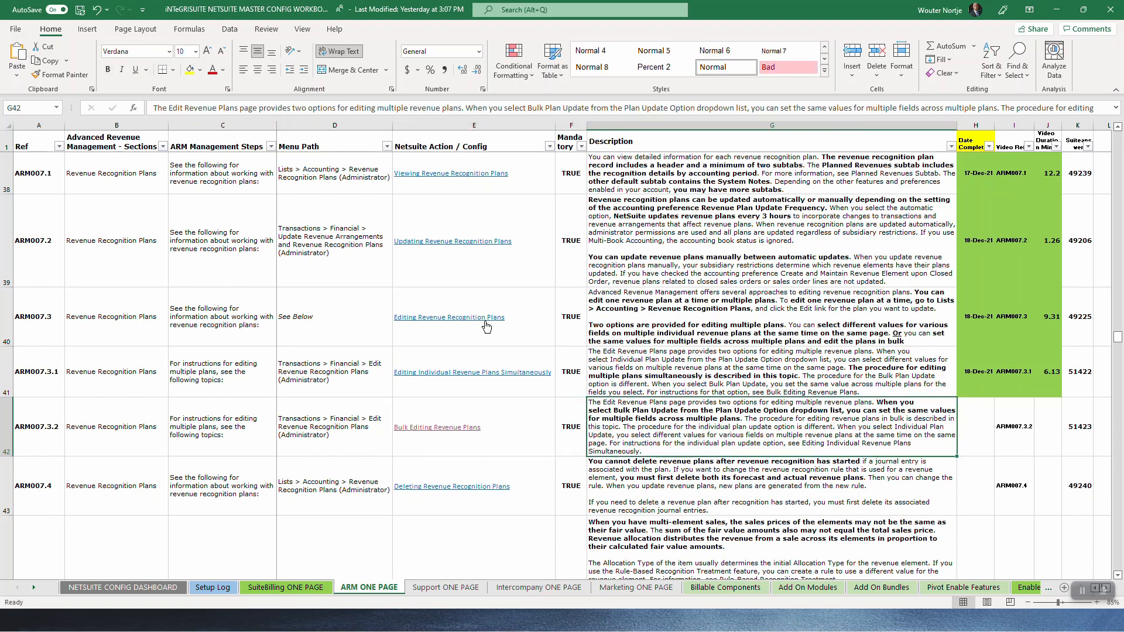
key("alt+Tab")
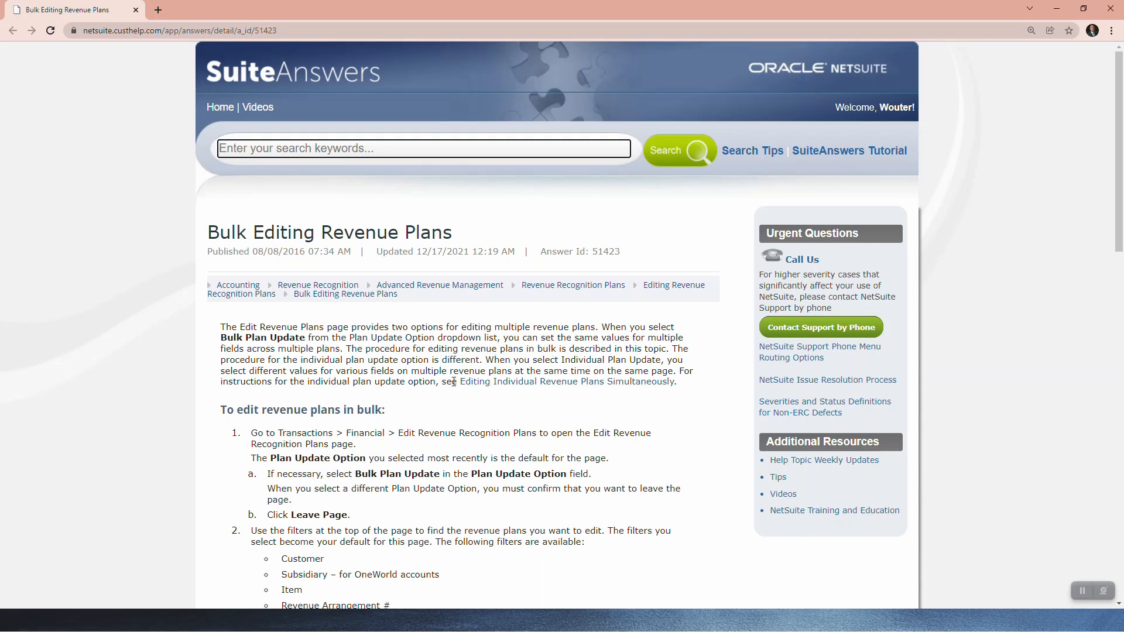
scroll(454, 381, "down", 3)
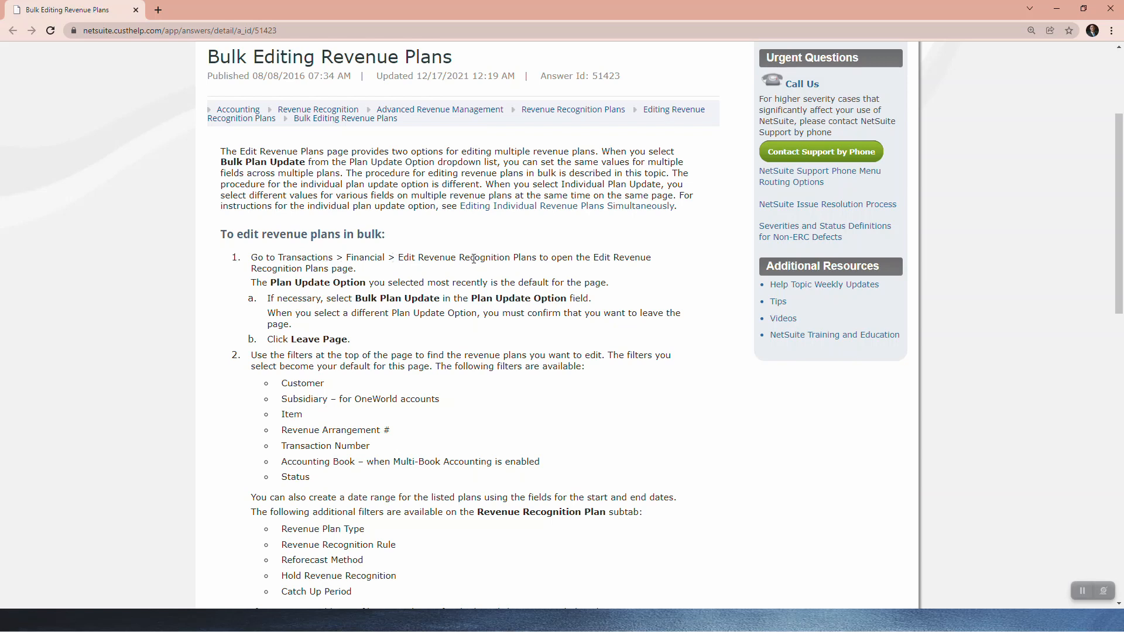
Step: Switch to NetSuite and open the Edit Revenue Recognition Plans page from the financial transactions
key("alt+Tab")
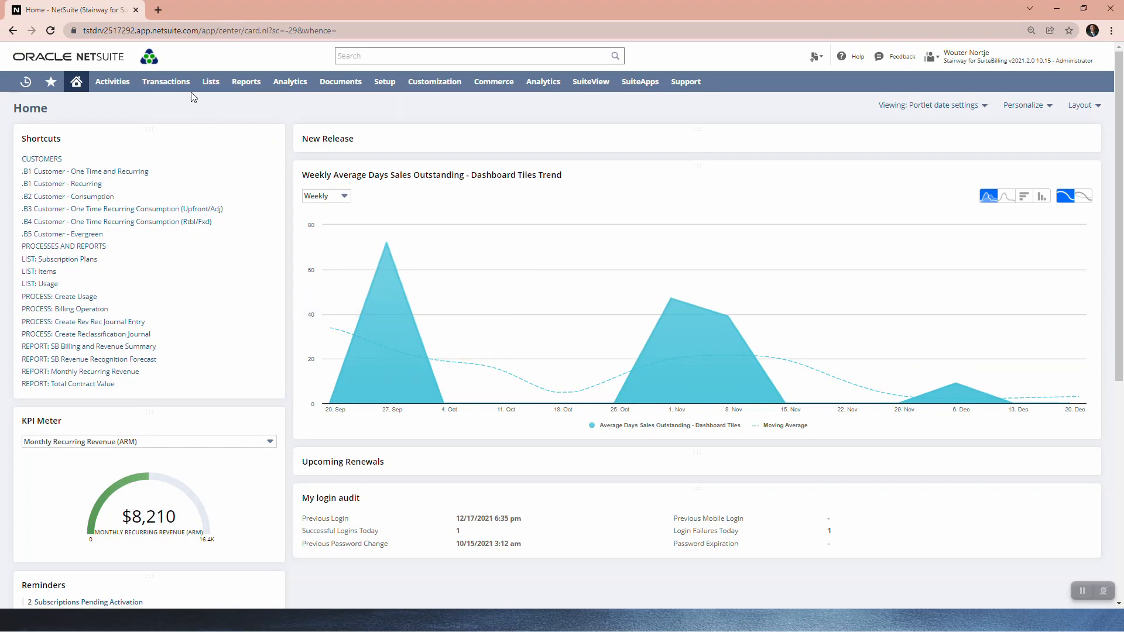
mouse_move(188, 94)
mouse_move(187, 335)
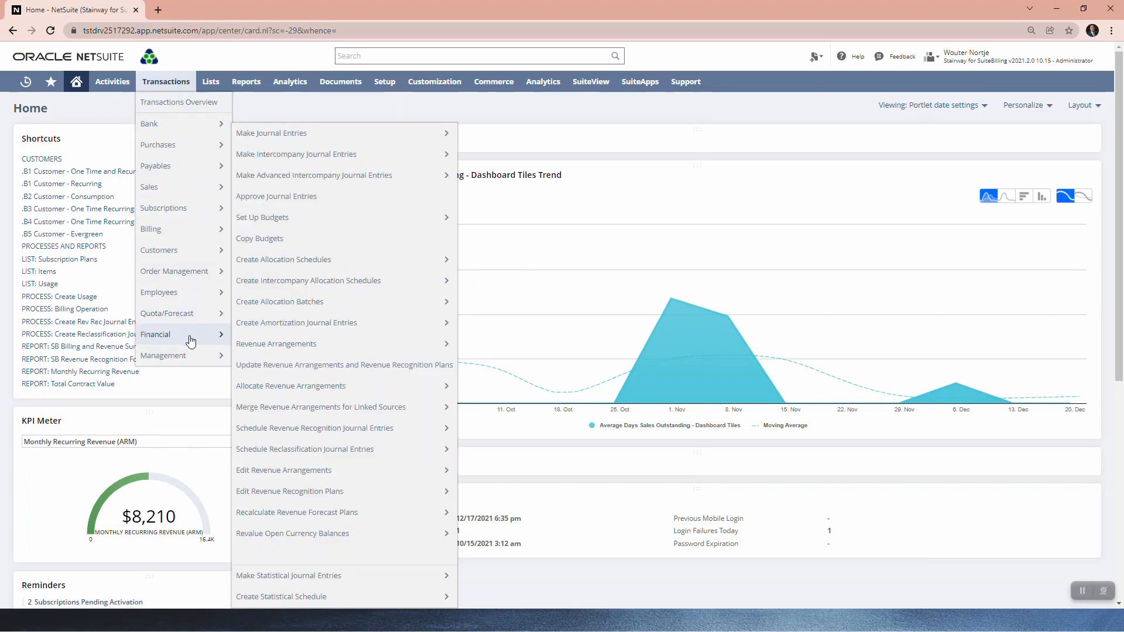
left_click(316, 493)
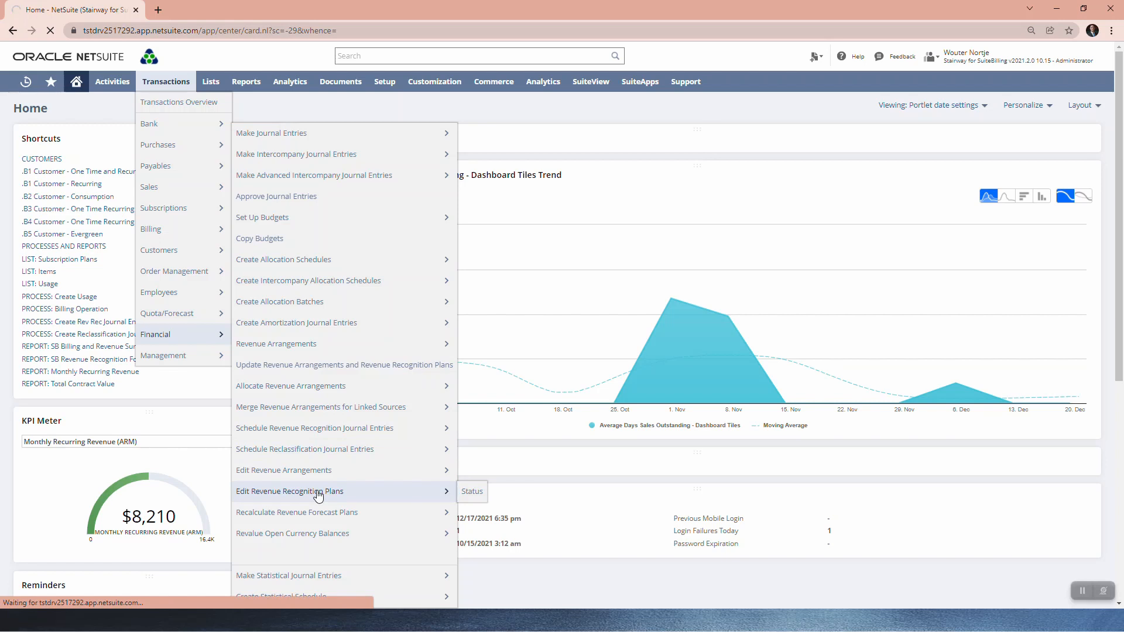
mouse_move(361, 312)
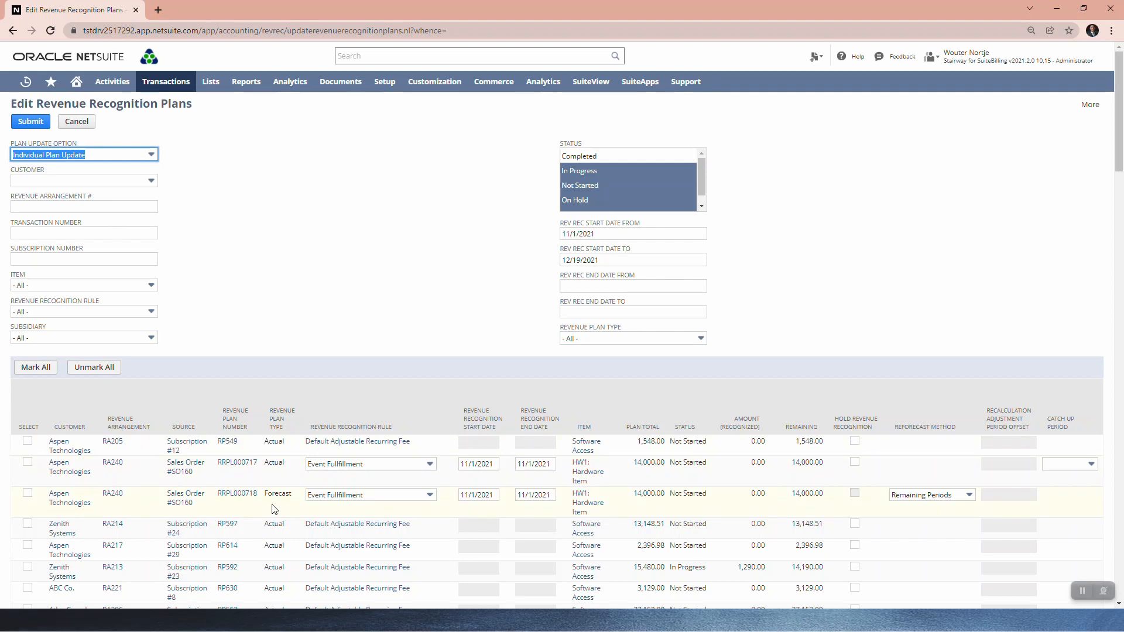
Step: Set the plan update option to Bulk Plan Update and agree to leave the current page
left_click(102, 154)
left_click(96, 169)
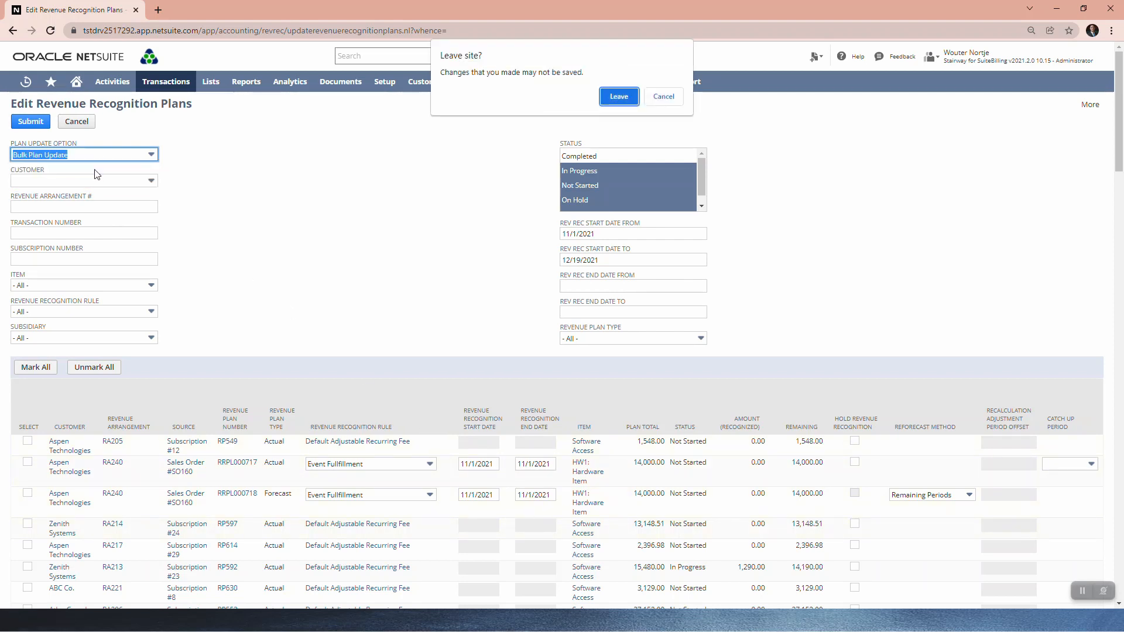
left_click(608, 97)
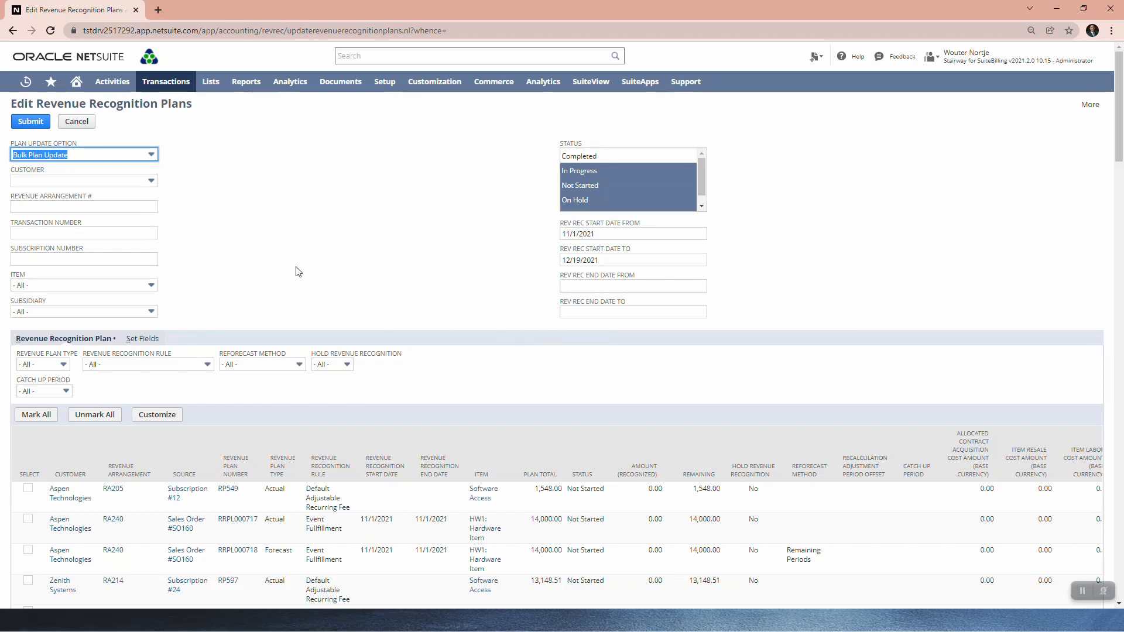
Step: Select the first five revenue plans in the list, from RP549 through RP614
scroll(256, 276, "down", 1)
scroll(256, 277, "down", 3)
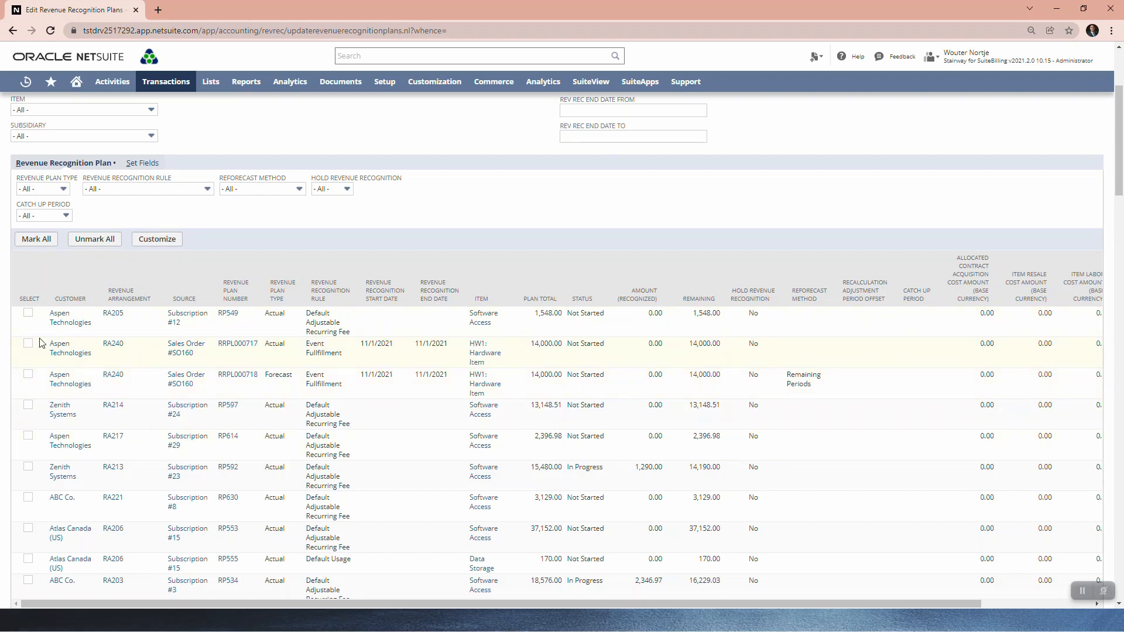
left_click(28, 313)
left_click(27, 344)
left_click(28, 374)
left_click(28, 405)
left_click(27, 436)
scroll(78, 437, "up", 3)
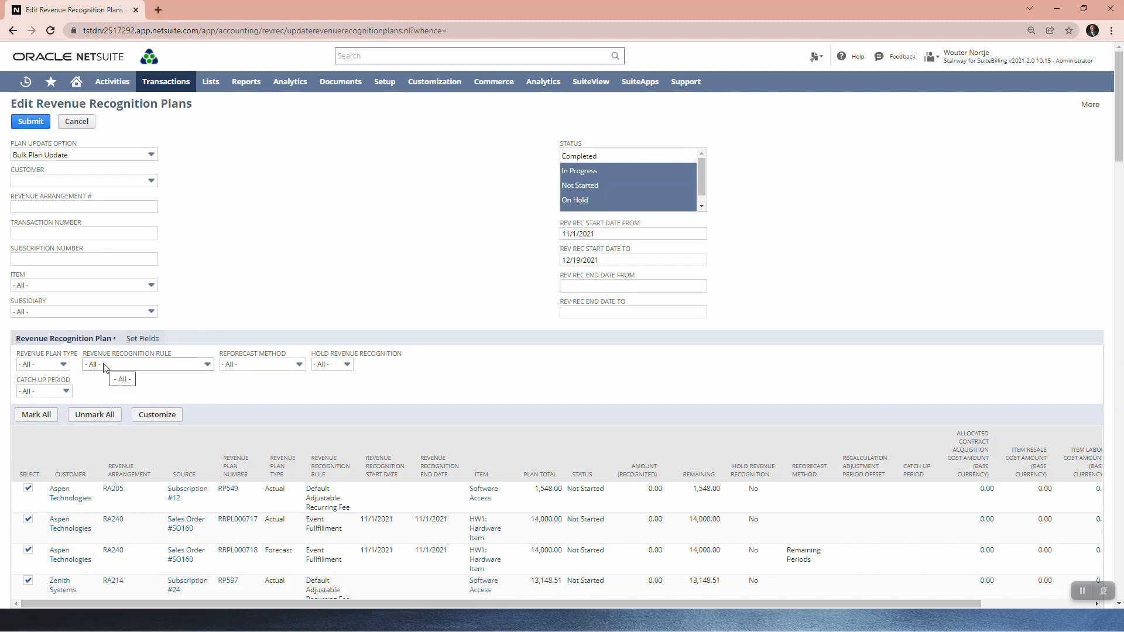
Step: Filter the plans by Hold Revenue Recognition set to Yes, accepting the loss of unsaved data
left_click(1081, 594)
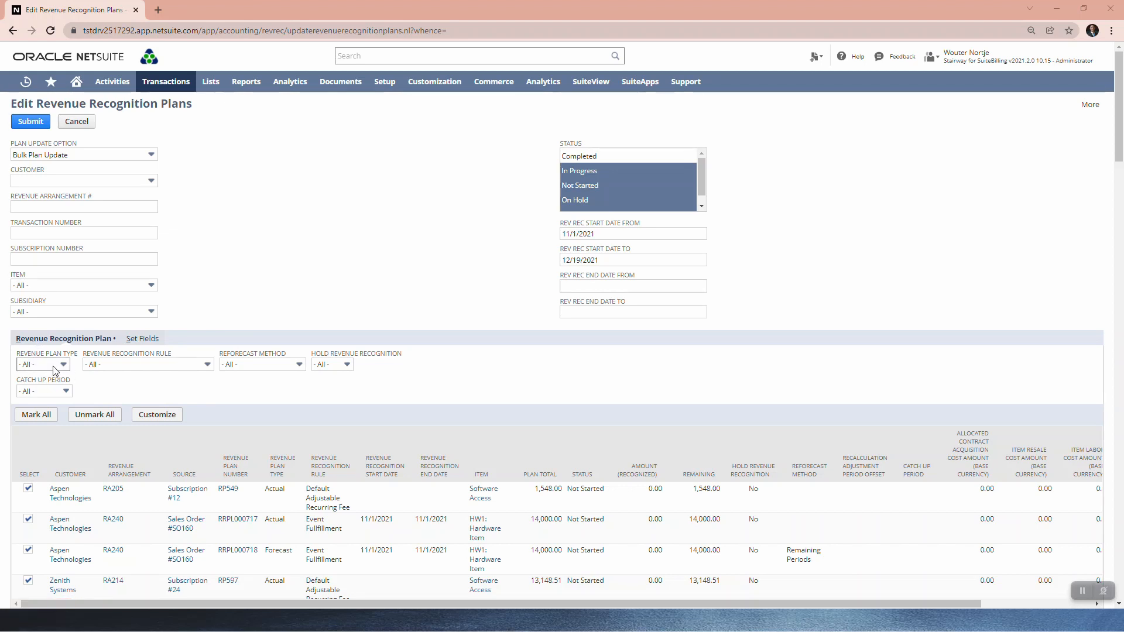
left_click(347, 365)
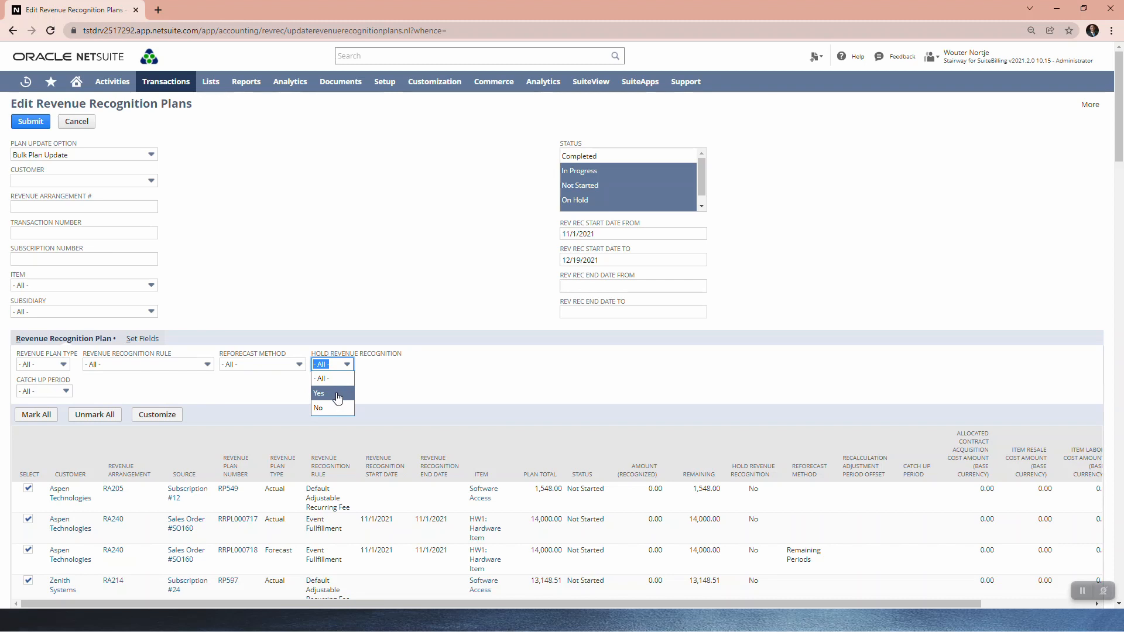
left_click(337, 398)
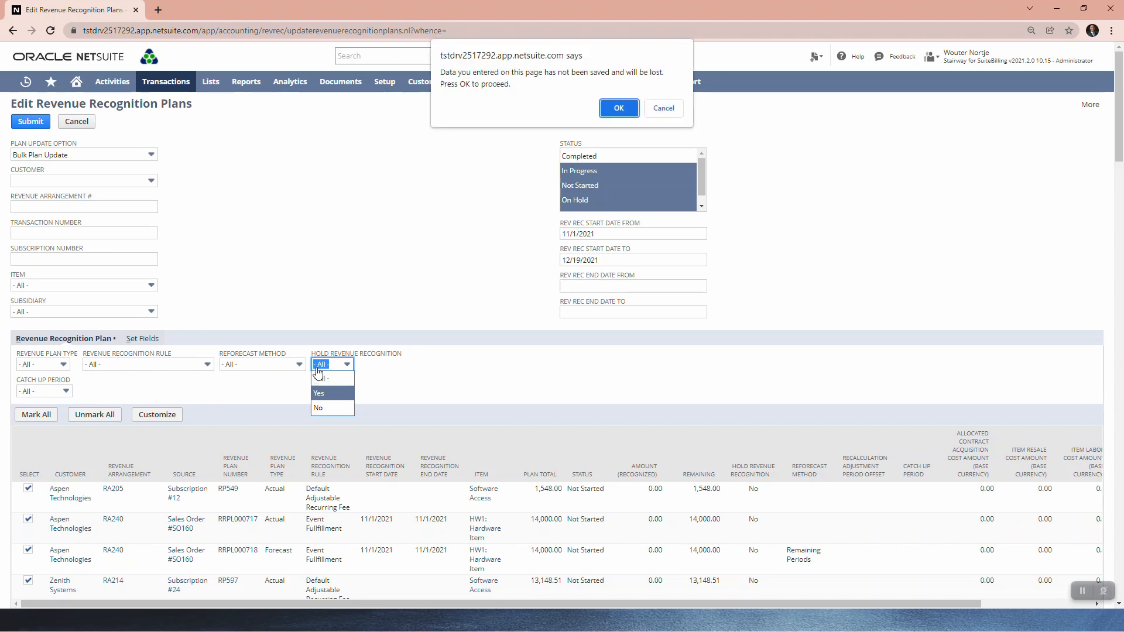
left_click(619, 109)
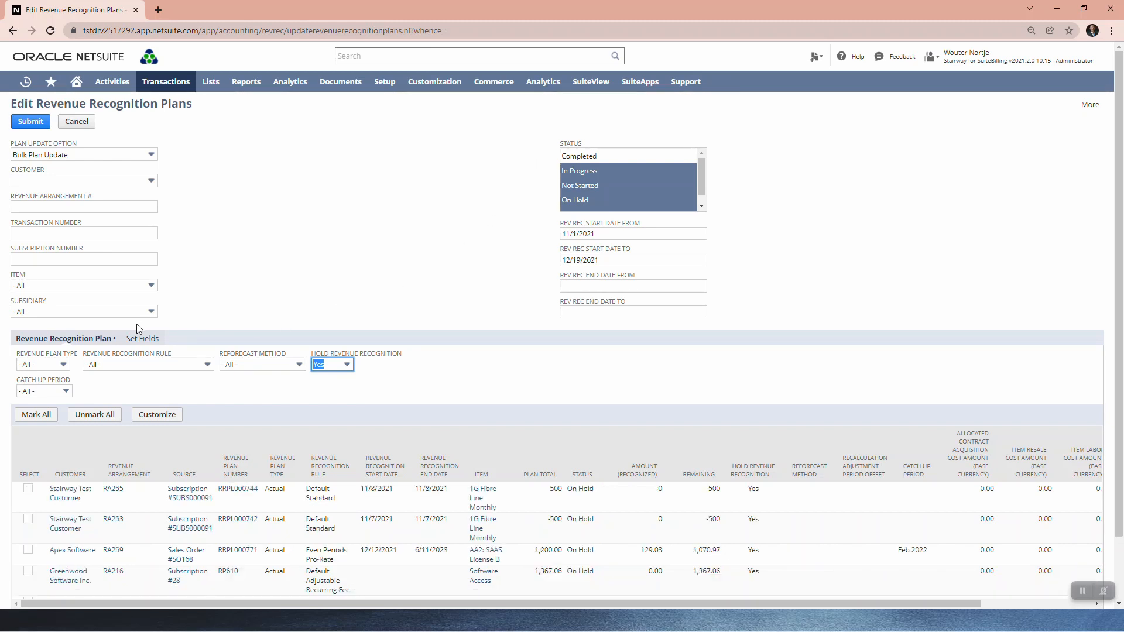
Step: Add Hold Revenue Recognition, with its Checked value cleared, to the fields to set and submit the bulk update
left_click(134, 339)
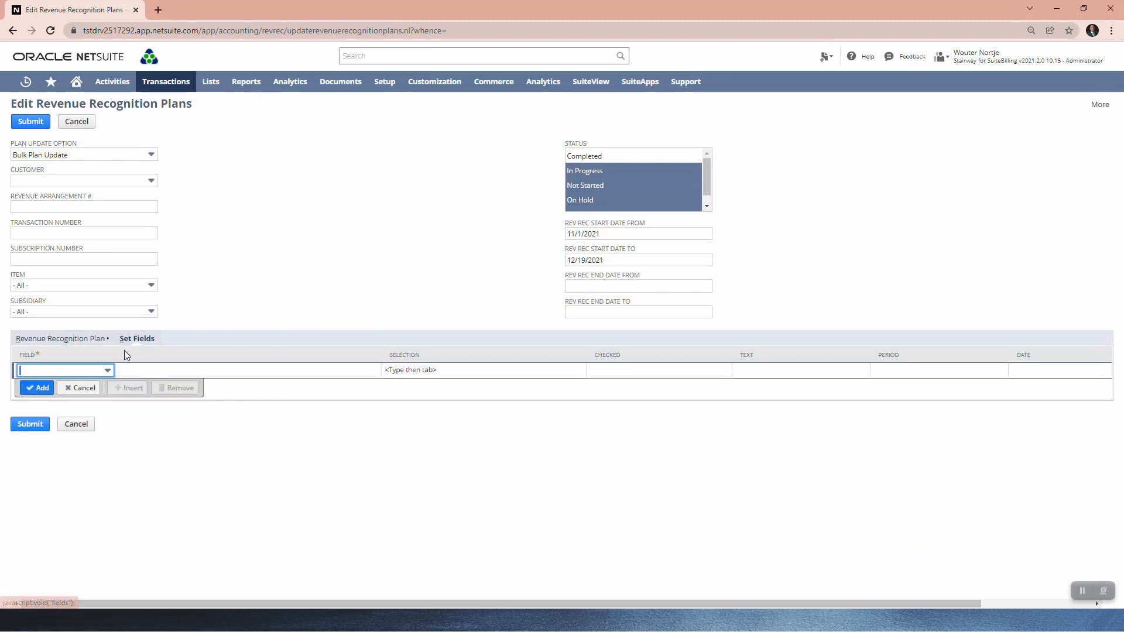
left_click(1085, 594)
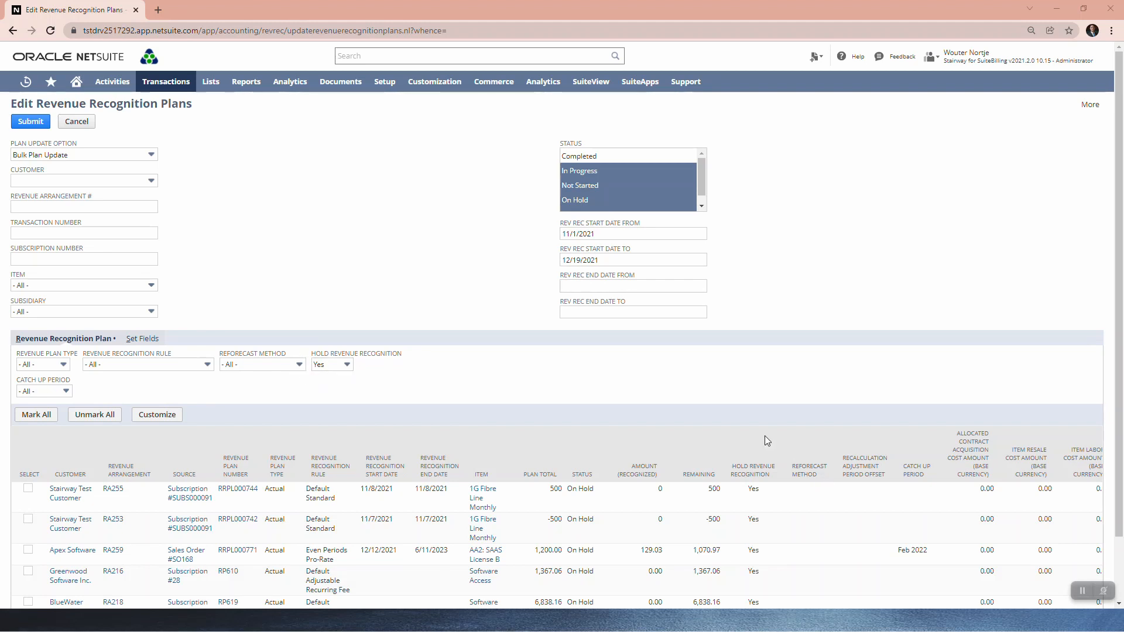
left_click(148, 340)
left_click(54, 370)
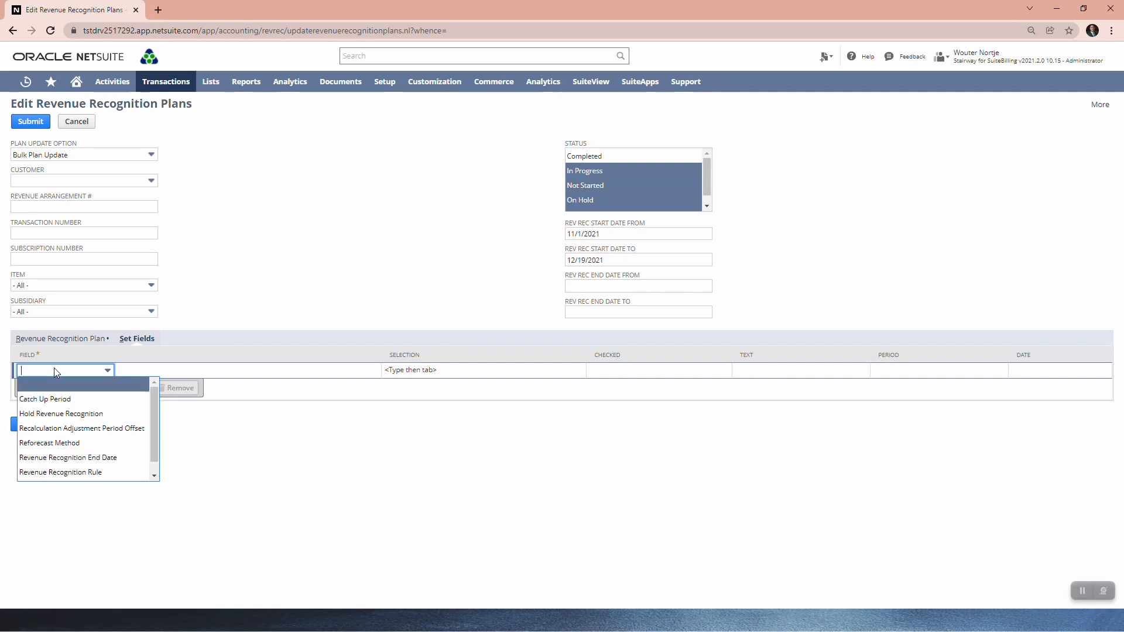
left_click(68, 414)
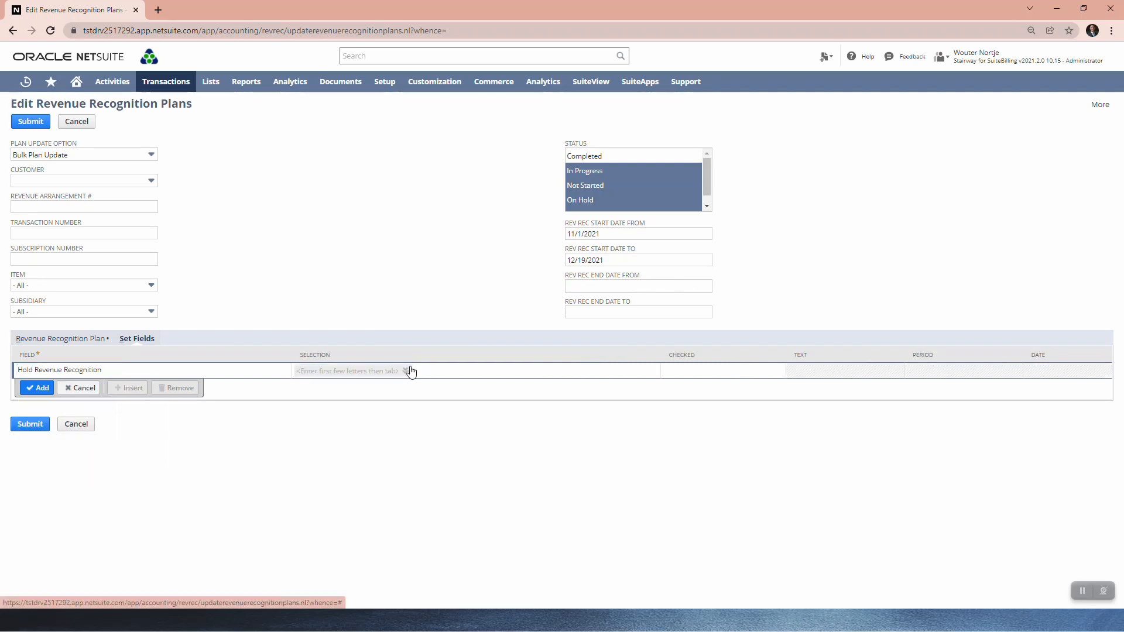
left_click(652, 370)
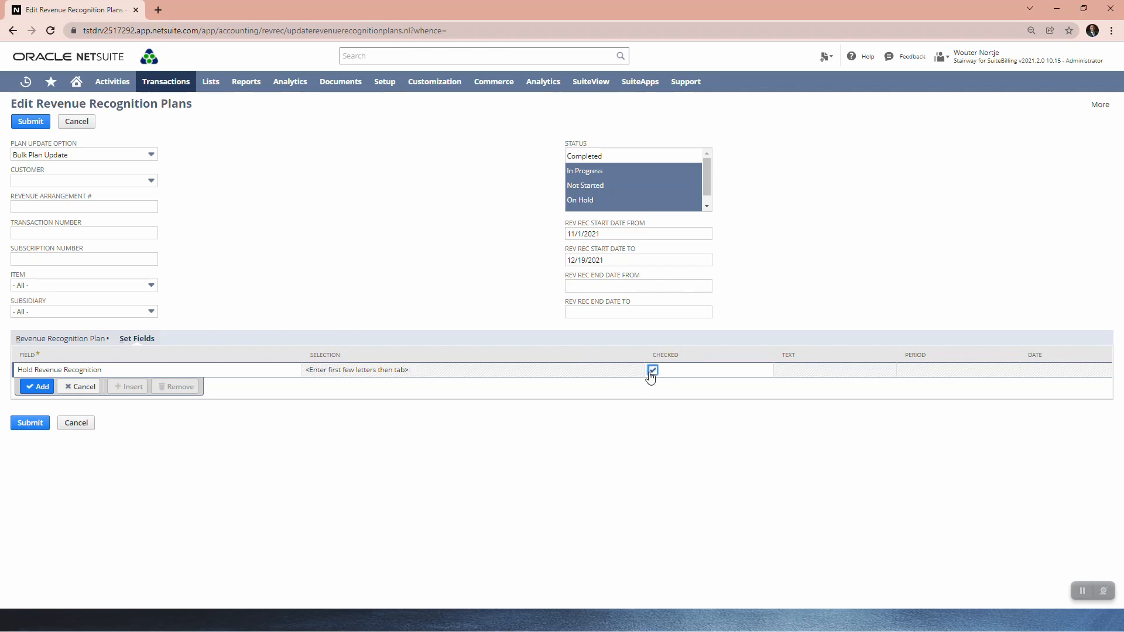
left_click(30, 387)
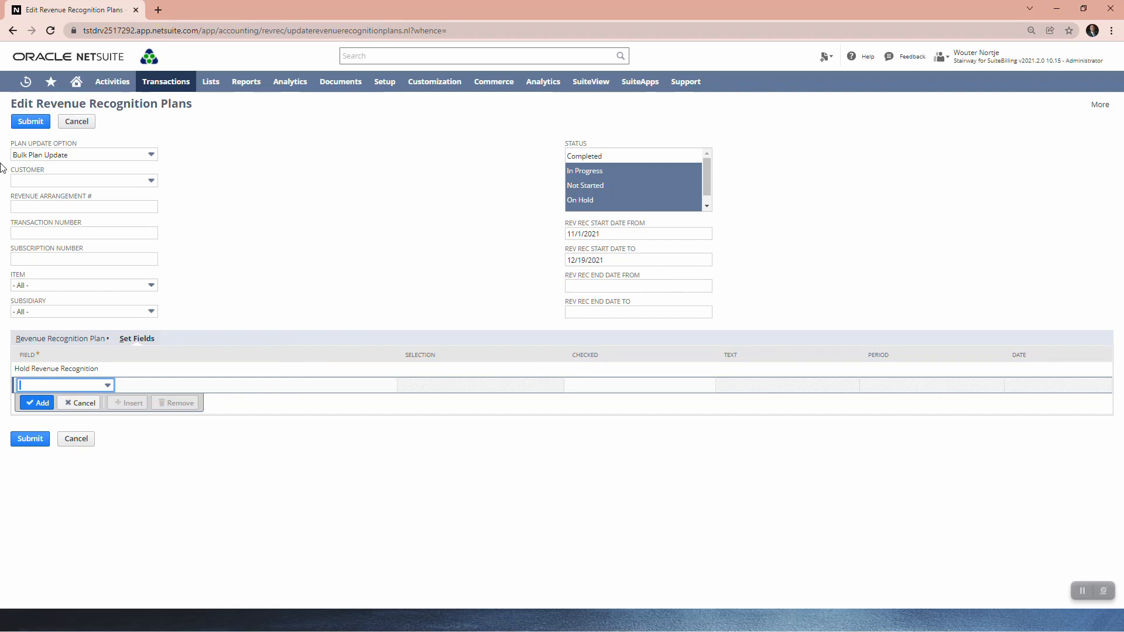
left_click(30, 124)
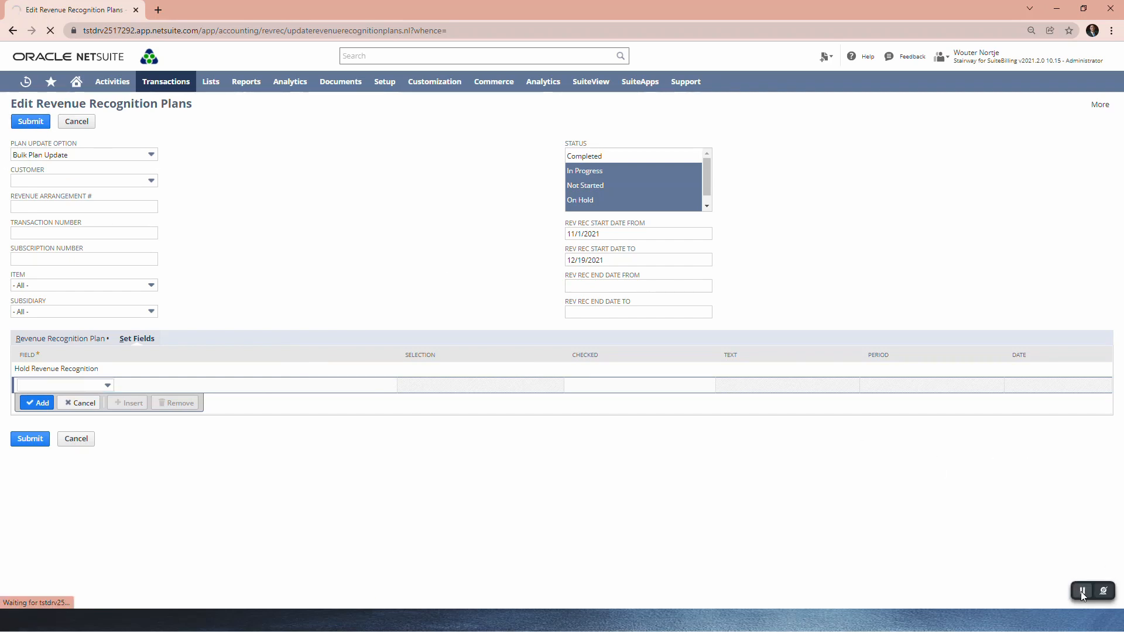
Step: Switch to the Bulk Editing Revenue Plans article and review its filters, available fields and submission steps
key("alt+Tab")
key("Tab")
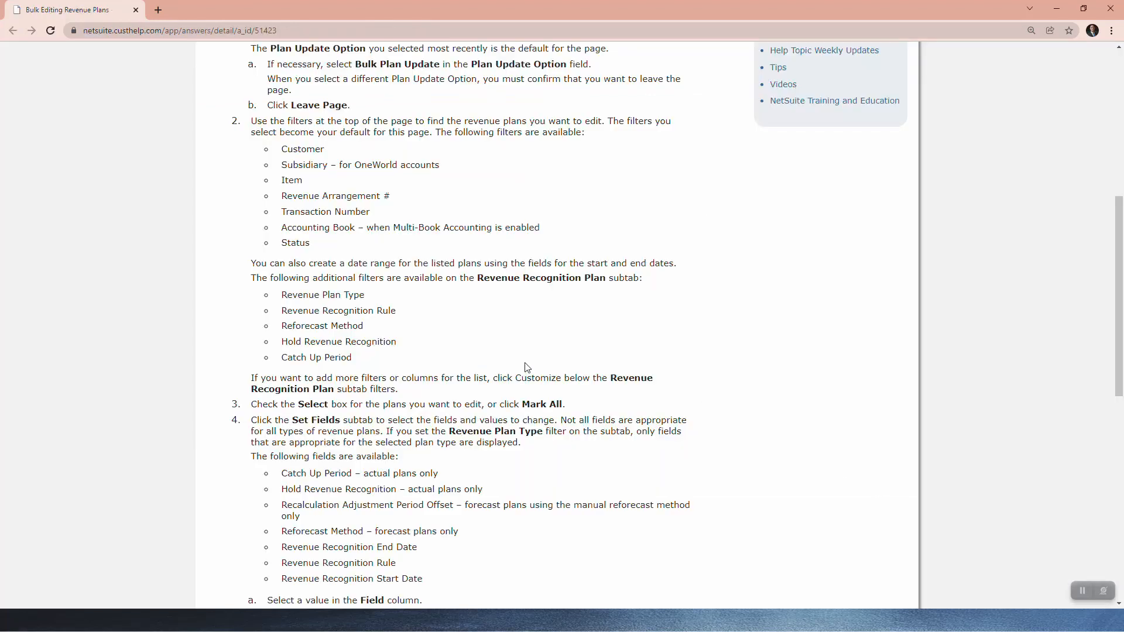
scroll(440, 354, "up", 2)
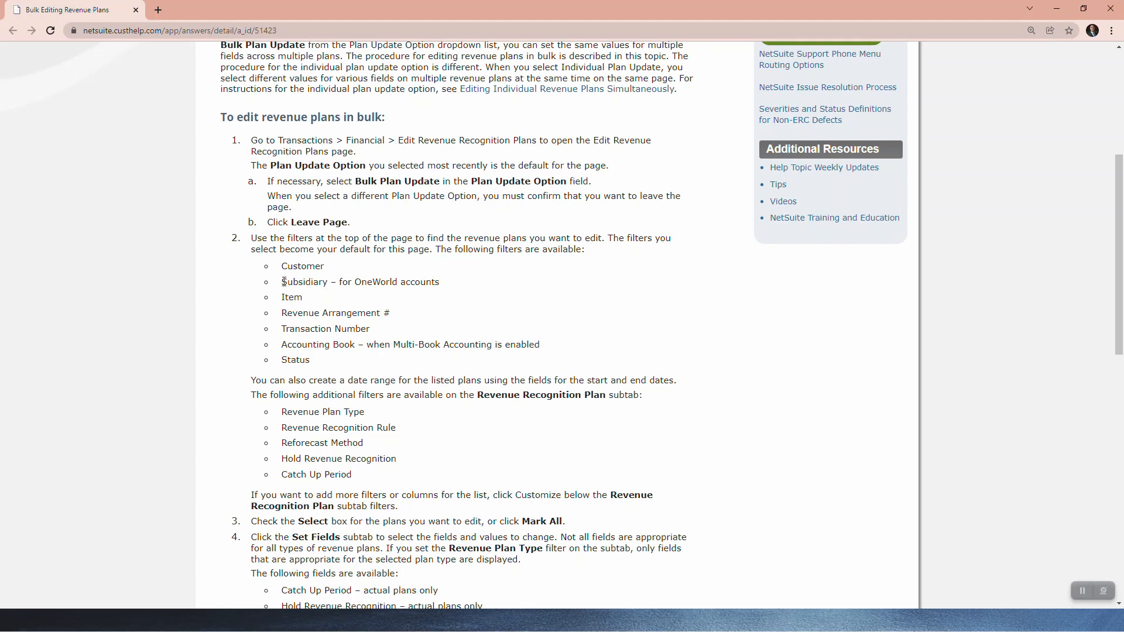
scroll(284, 282, "down", 1)
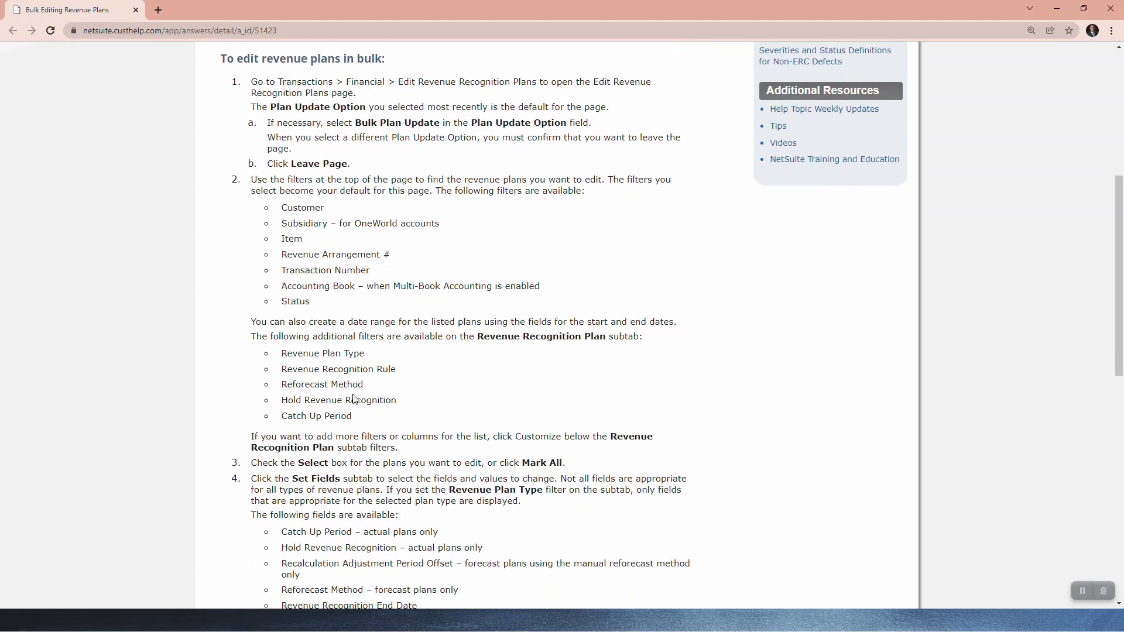
scroll(353, 399, "down", 2)
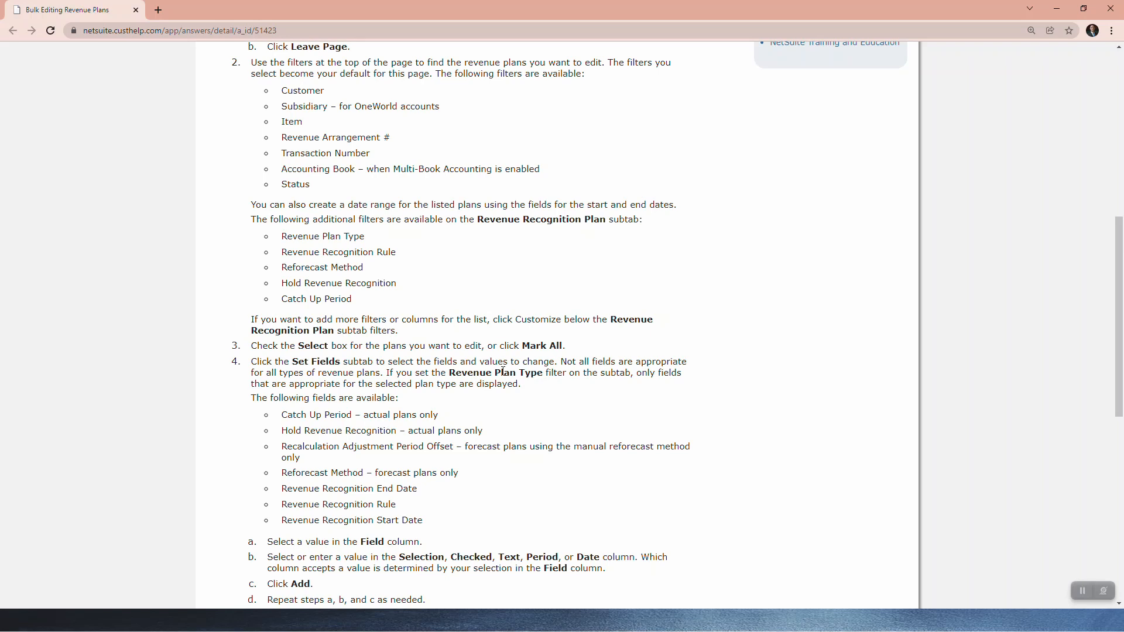
scroll(316, 440, "down", 3)
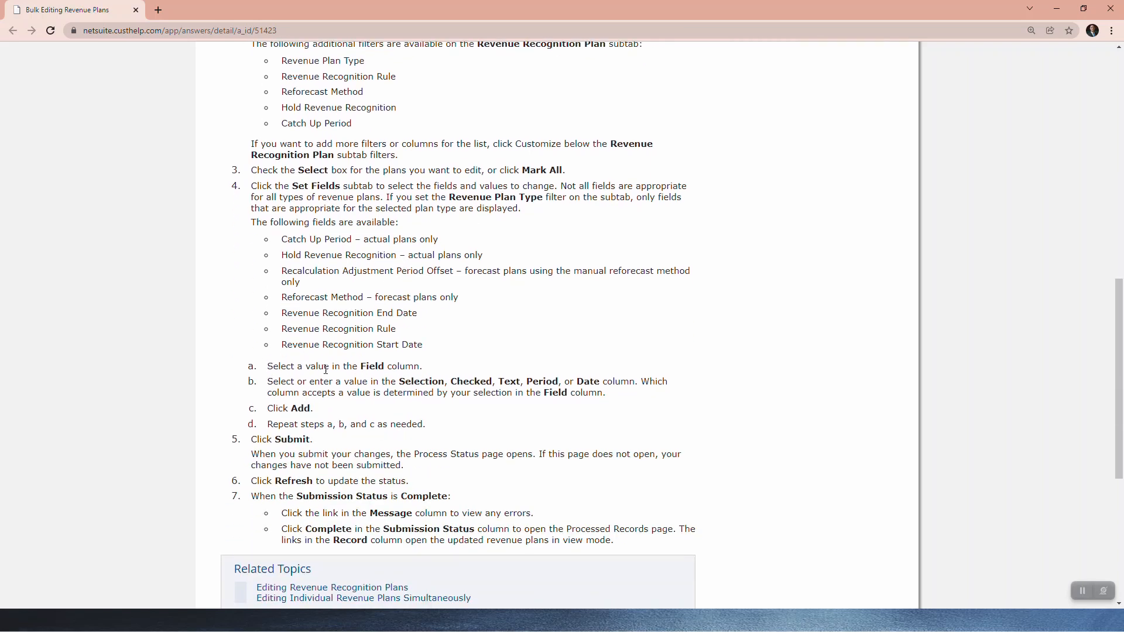
scroll(358, 422, "down", 1)
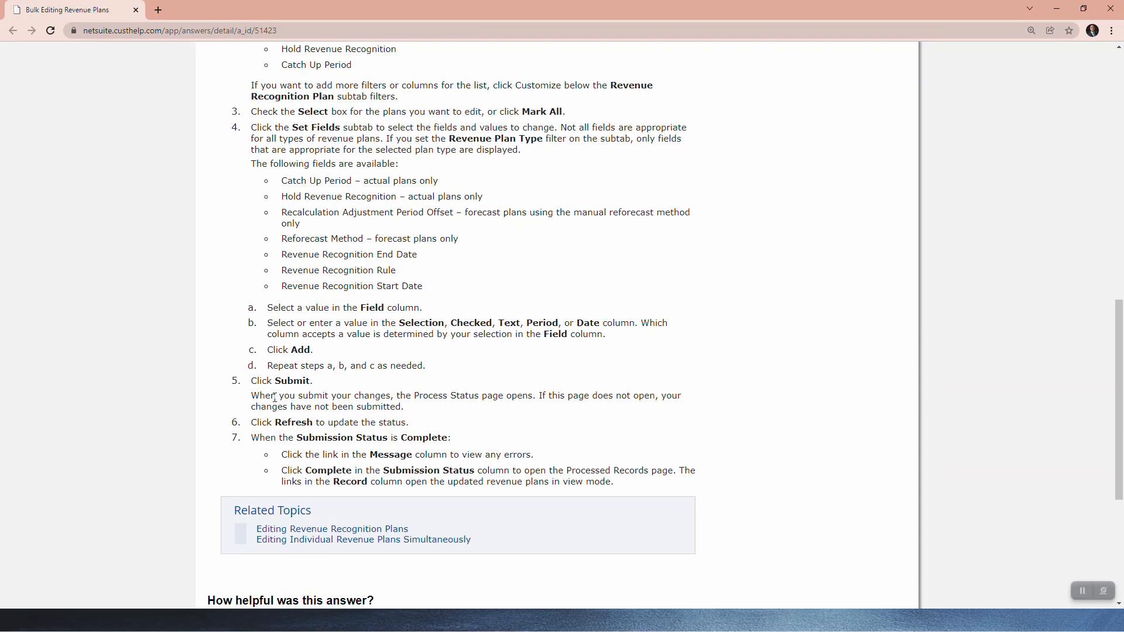
Step: Switch back to NetSuite and check the revenue recognition plan list for plans still on hold
key("alt+Tab")
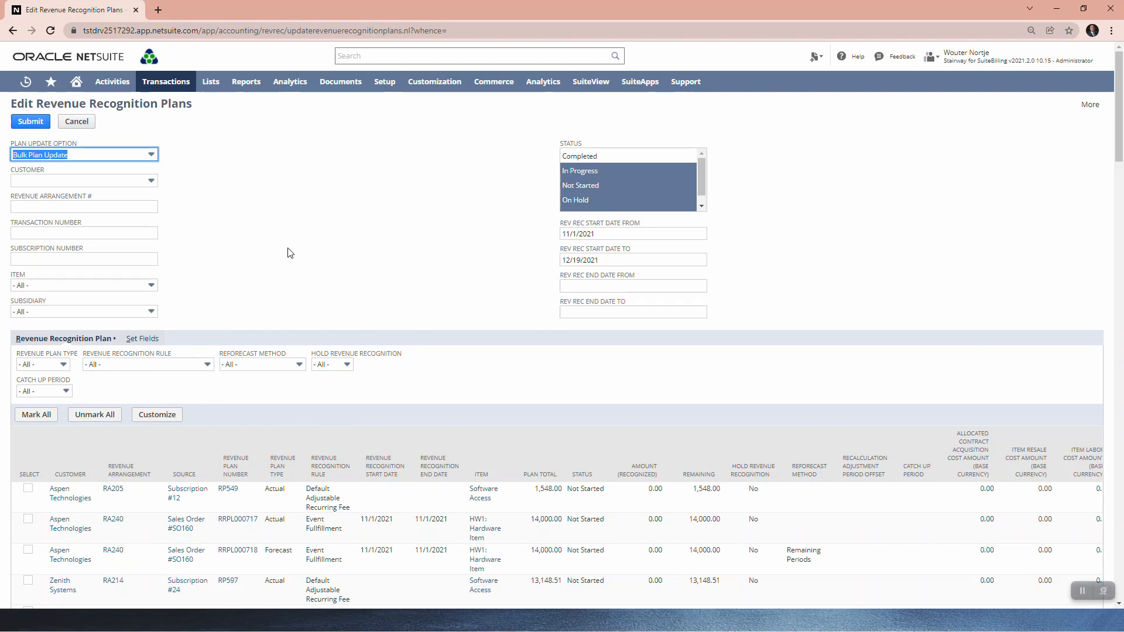
scroll(286, 252, "down", 4)
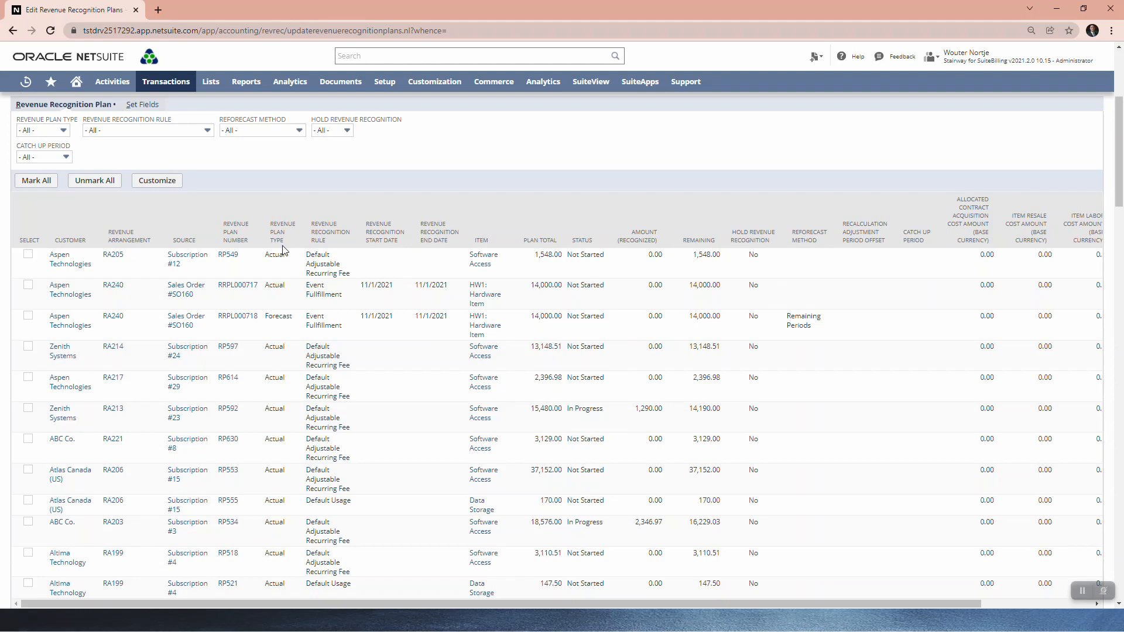
scroll(282, 251, "up", 1)
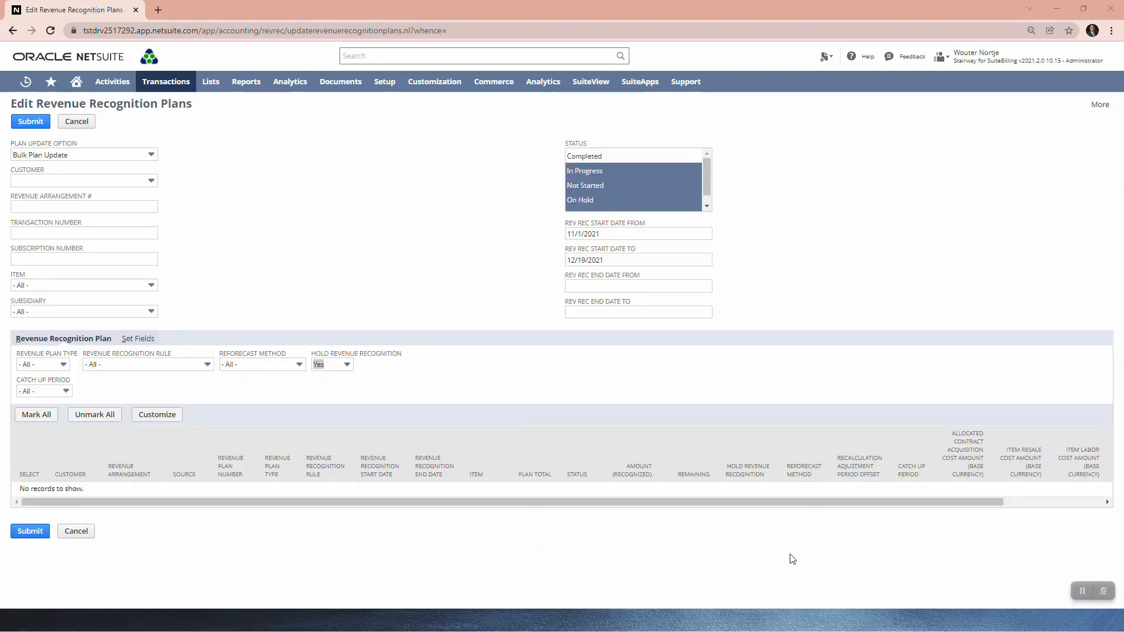